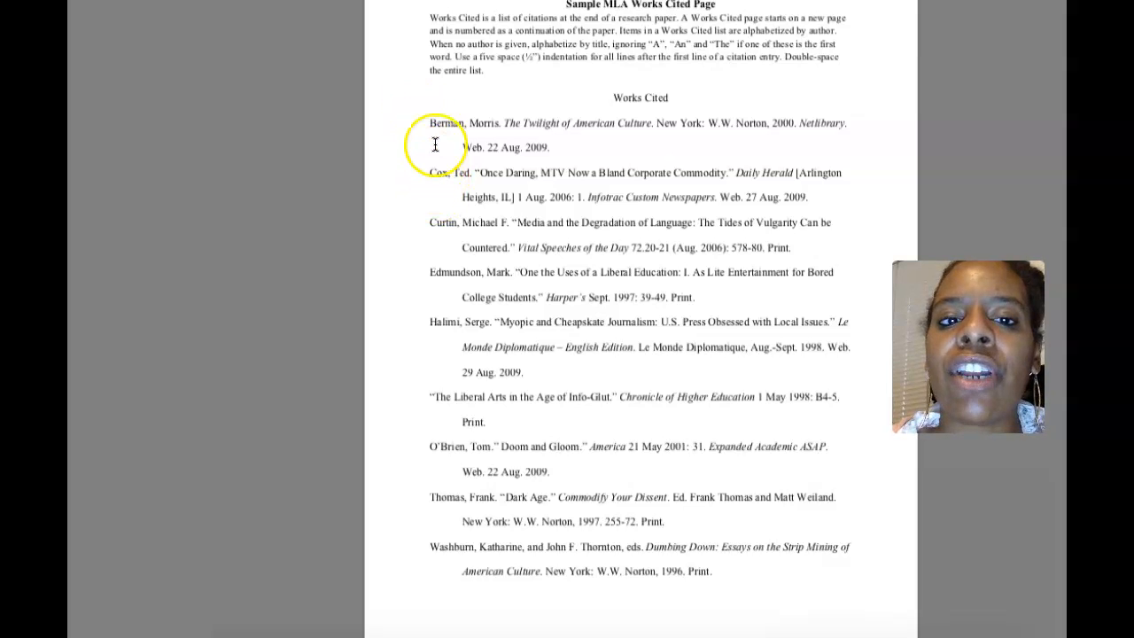
pyautogui.scroll(1, 448, 195)
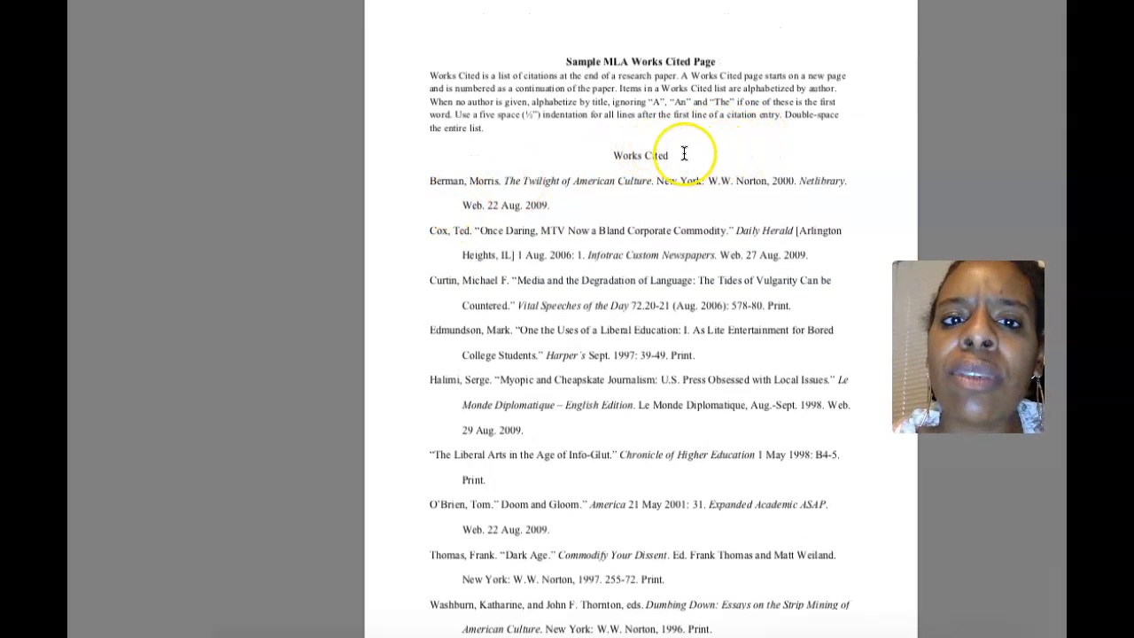
pyautogui.scroll(-1, 669, 143)
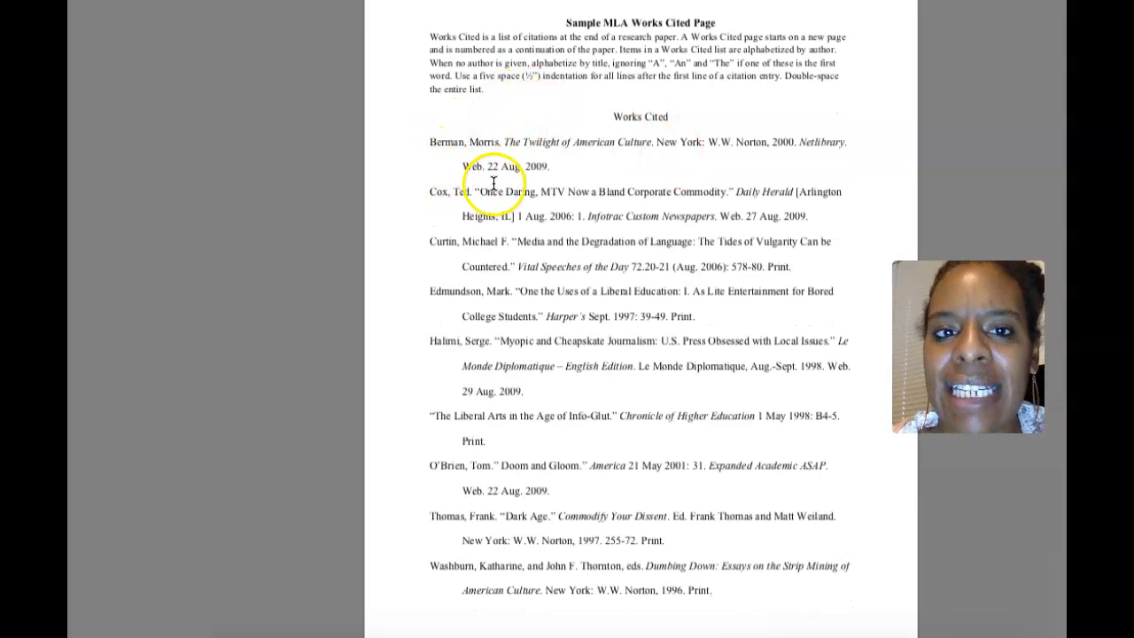
pyautogui.click(430, 145)
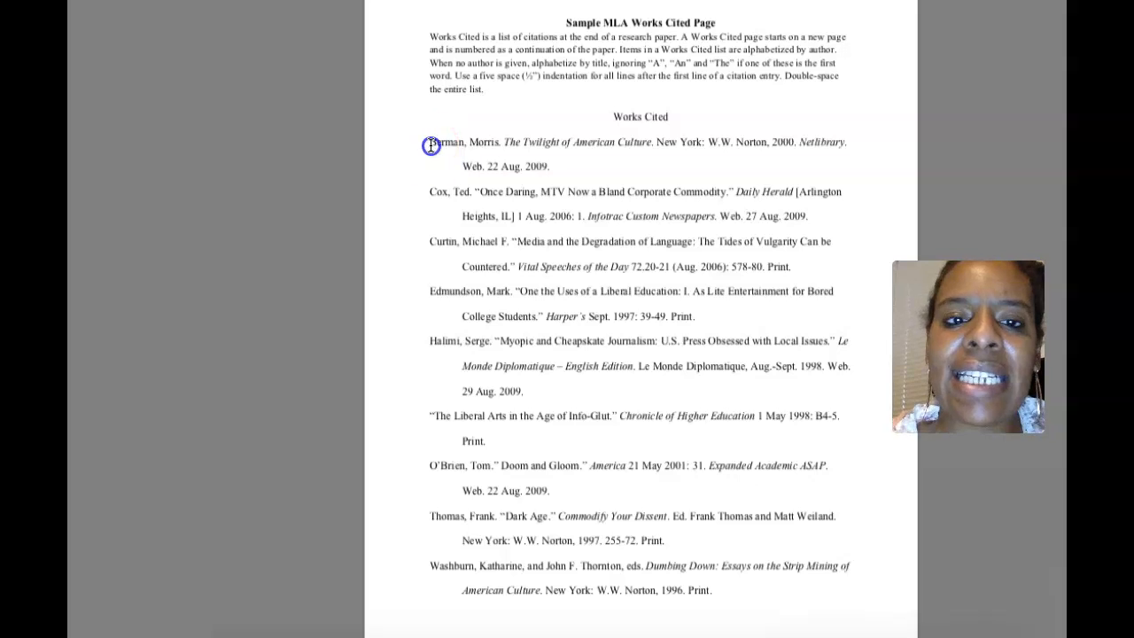
pyautogui.moveTo(462, 142); pyautogui.dragTo(464, 142)
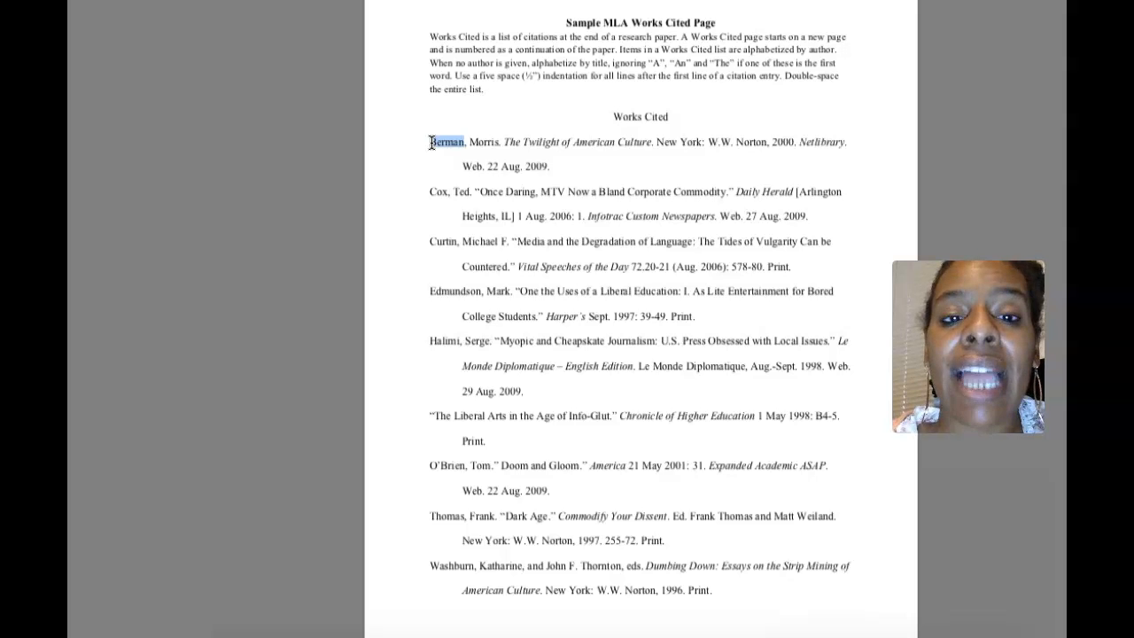
pyautogui.moveTo(463, 165); pyautogui.dragTo(488, 165)
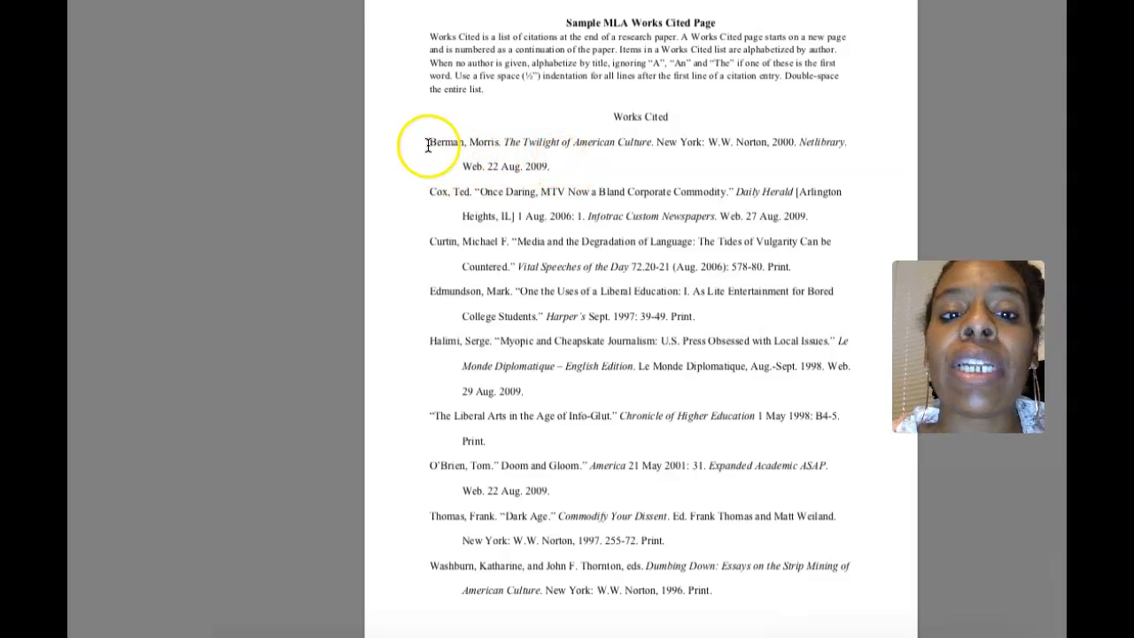
pyautogui.moveTo(429, 142); pyautogui.dragTo(579, 546)
pyautogui.click(638, 456)
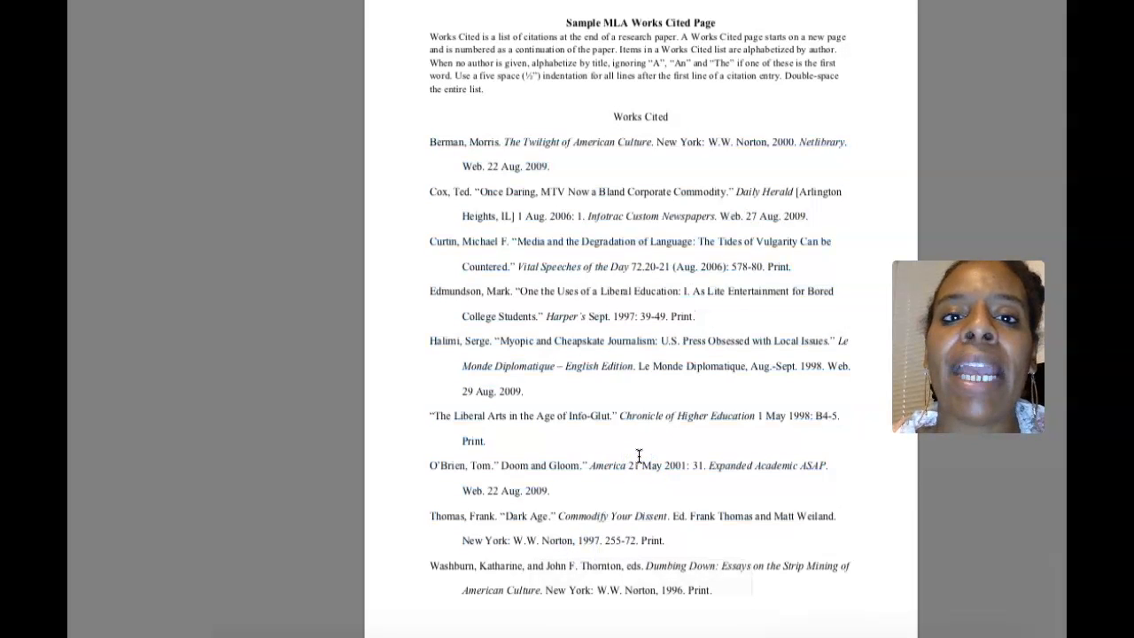
# Step: Add a new empty line below the centered Works Cited title
pyautogui.click(540, 1)
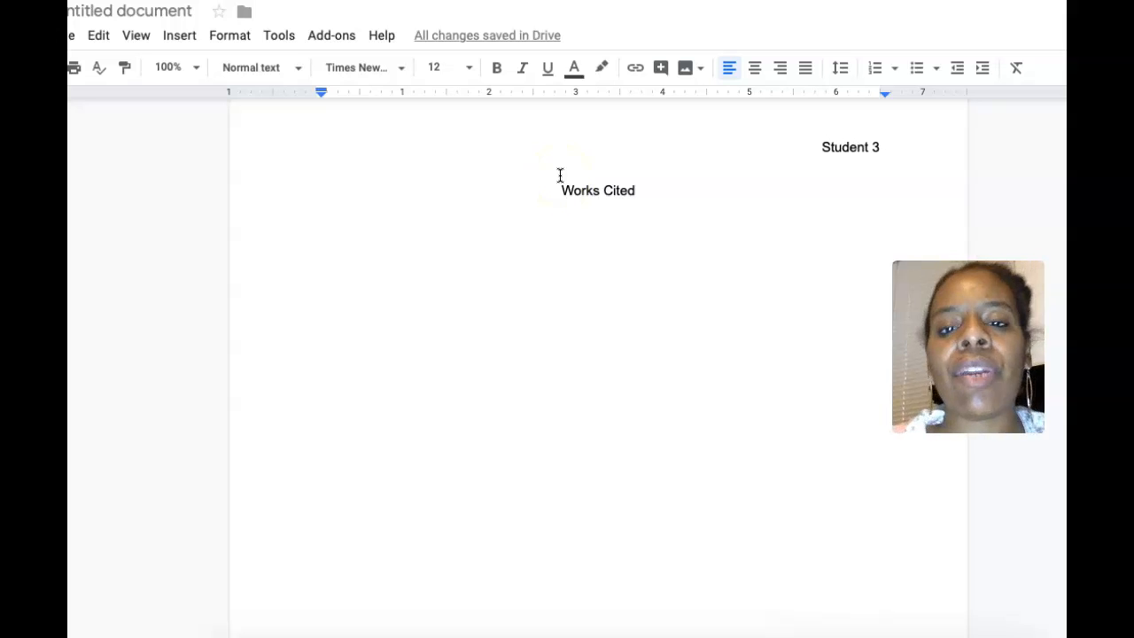
pyautogui.scroll(-1, 560, 175)
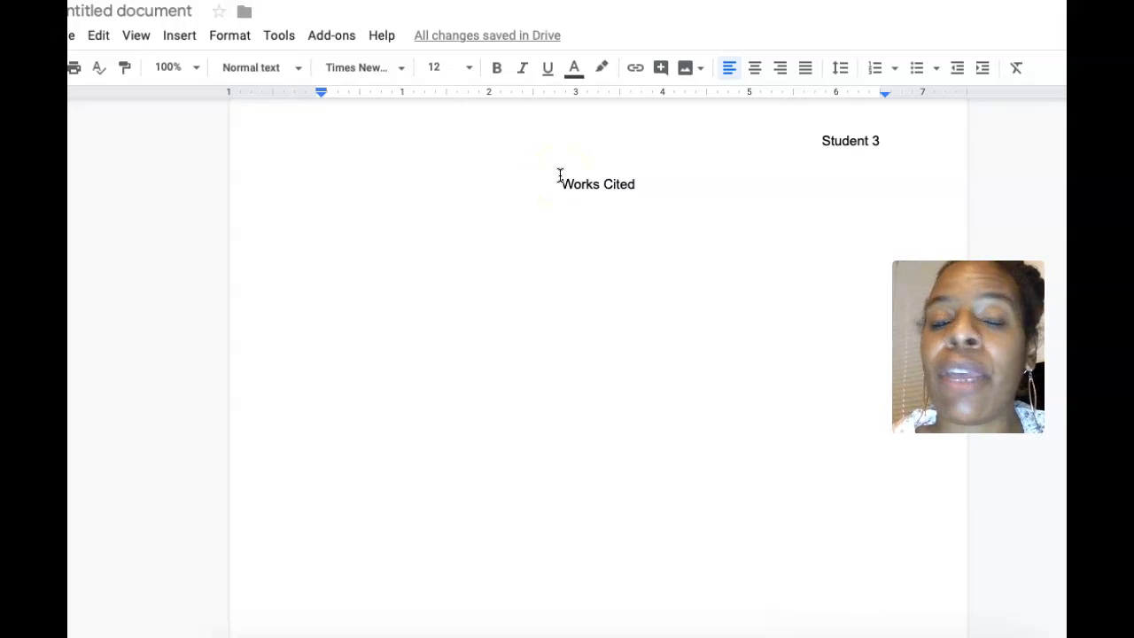
pyautogui.click(653, 185)
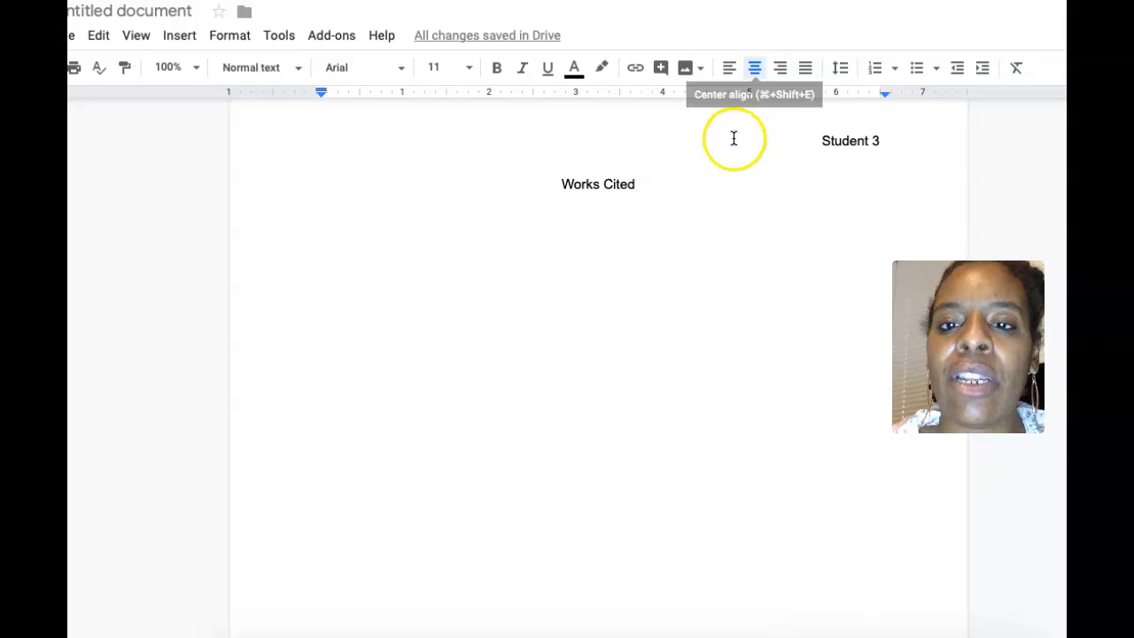
pyautogui.scroll(1, 726, 180)
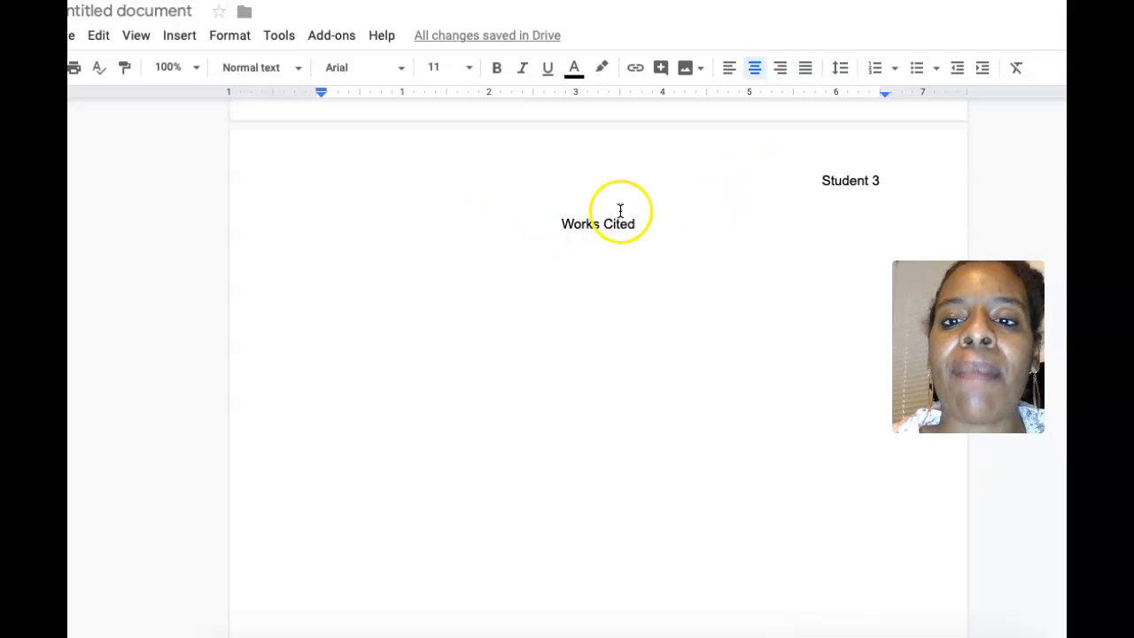
pyautogui.doubleClick(853, 180)
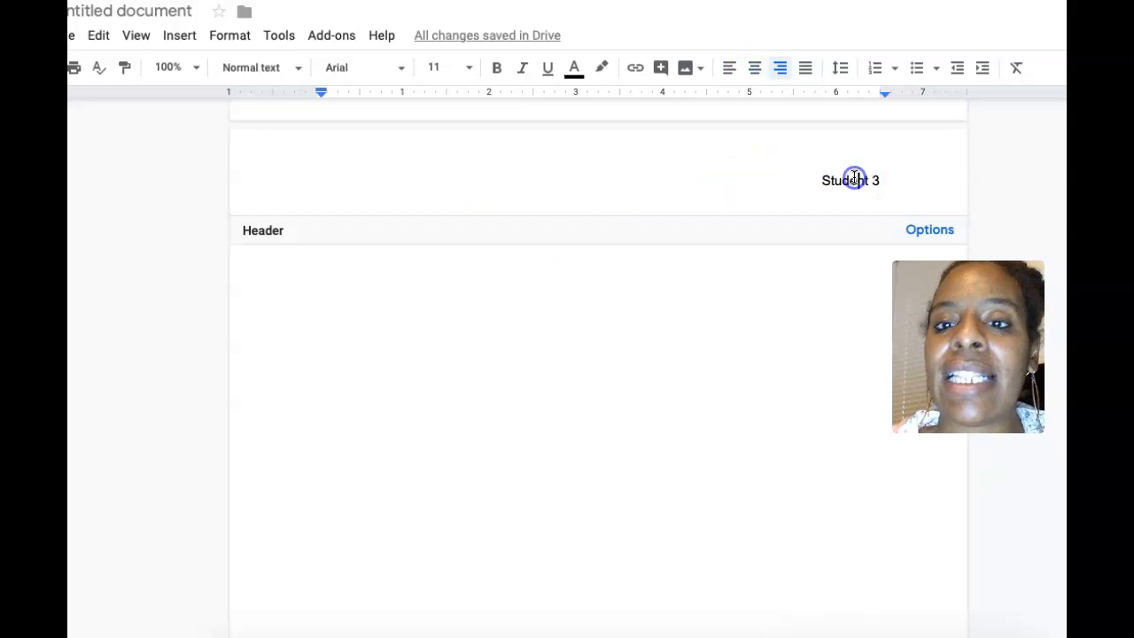
pyautogui.click(671, 272)
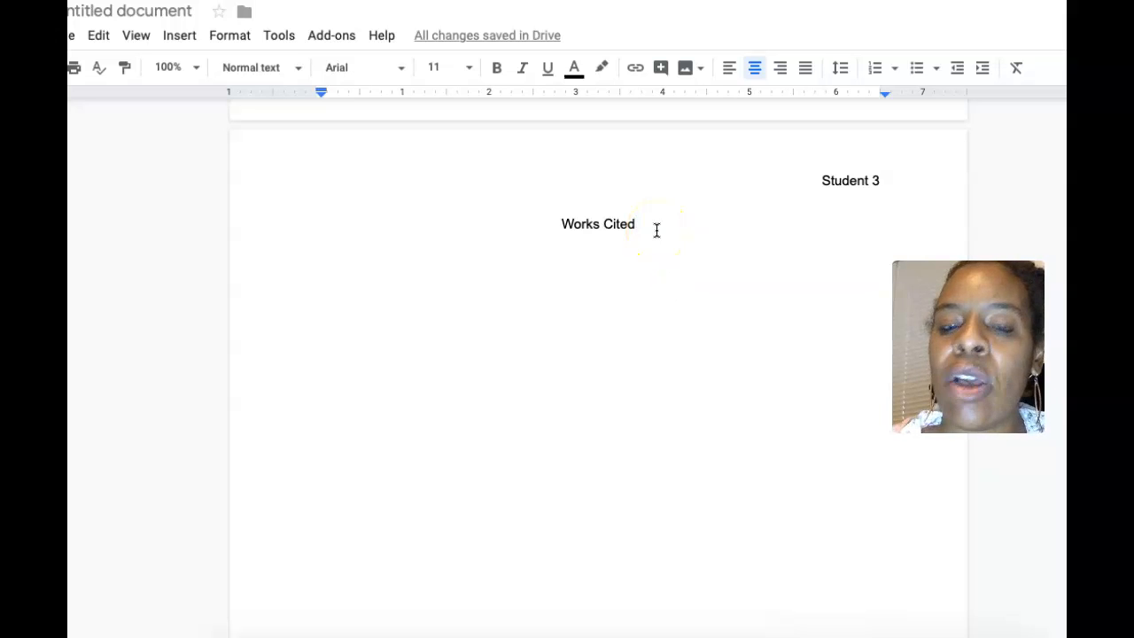
pyautogui.press('Return')
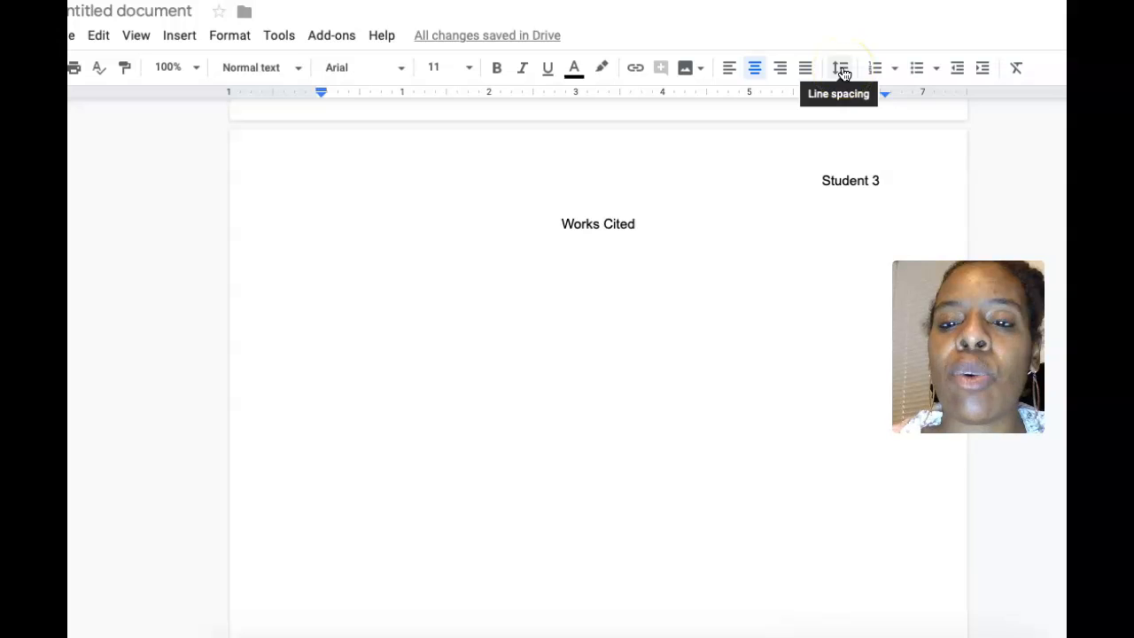
# Step: Keep the new line at double spacing and left-align it for citations
pyautogui.click(842, 71)
pyautogui.click(868, 186)
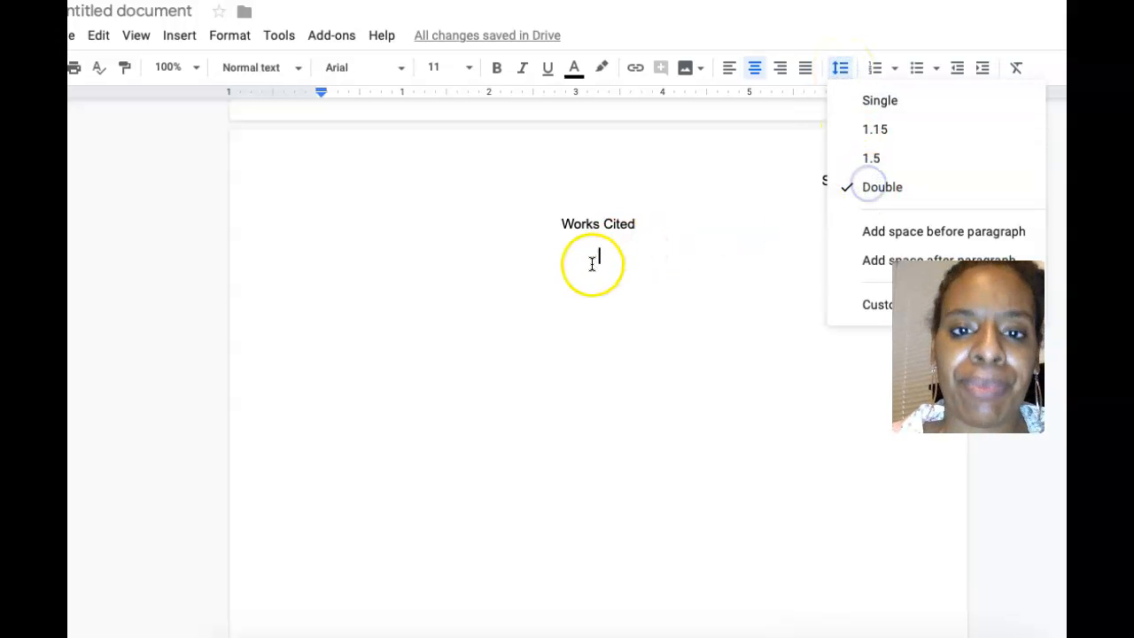
pyautogui.click(732, 80)
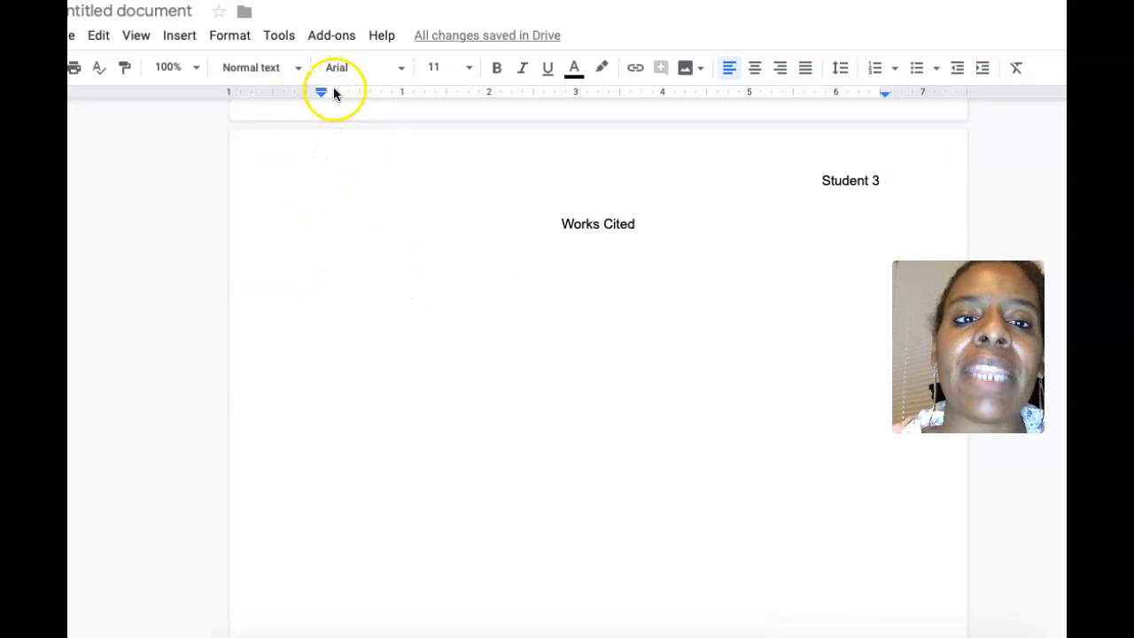
# Step: Show the ruler and drag the first-line indent to 0, leaving a 0.5-inch hanging indent
pyautogui.click(137, 39)
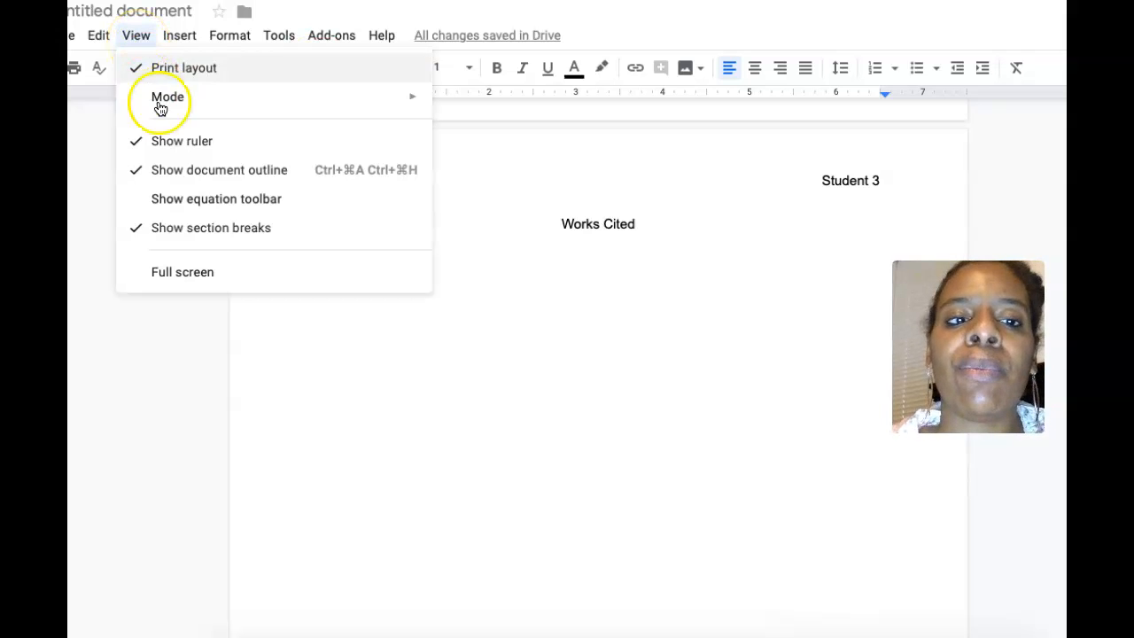
pyautogui.click(172, 142)
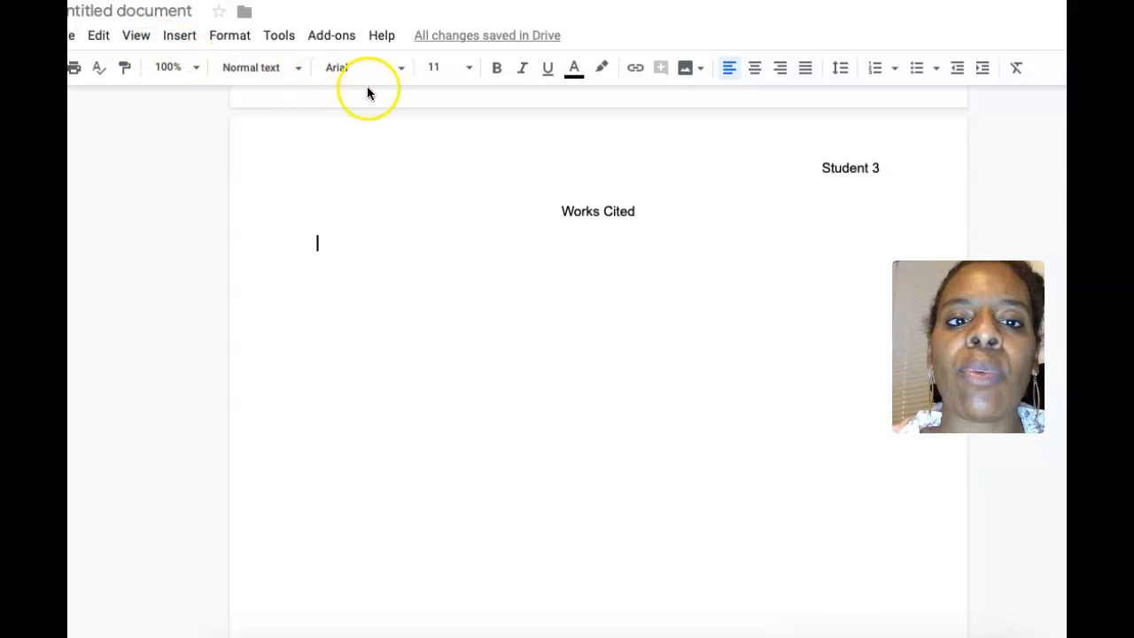
pyautogui.click(134, 35)
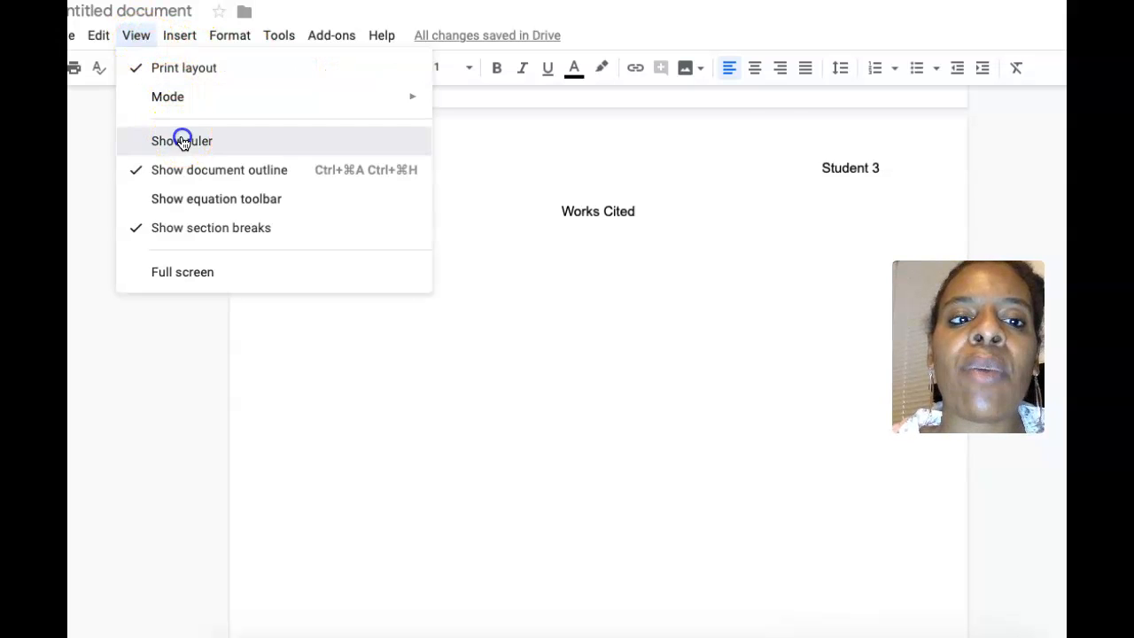
pyautogui.click(181, 141)
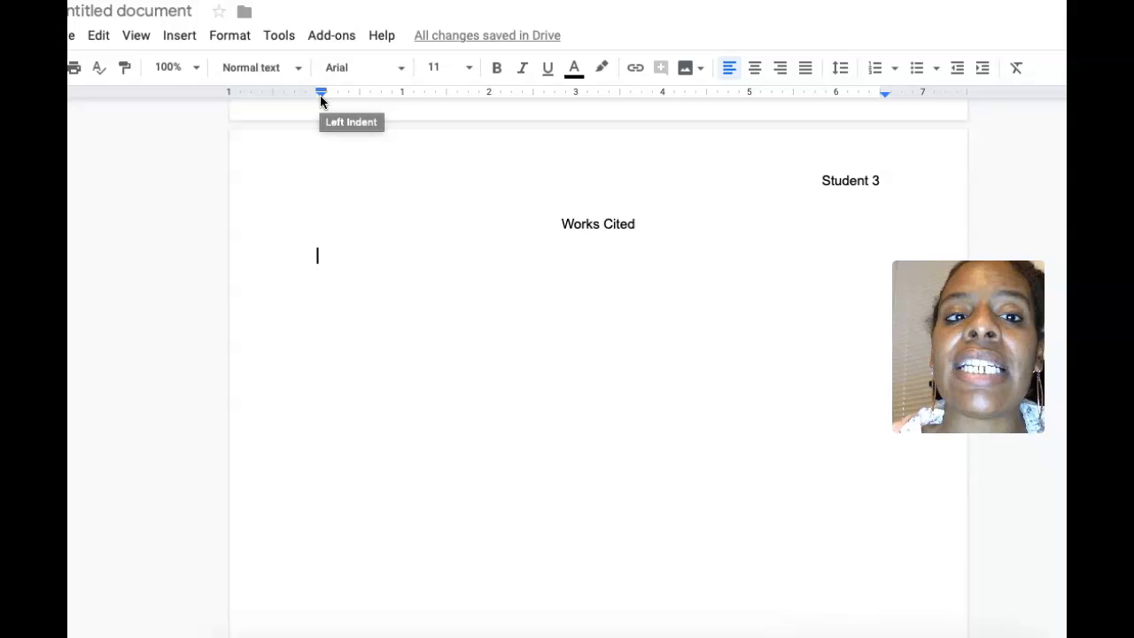
pyautogui.moveTo(320, 94); pyautogui.dragTo(363, 96)
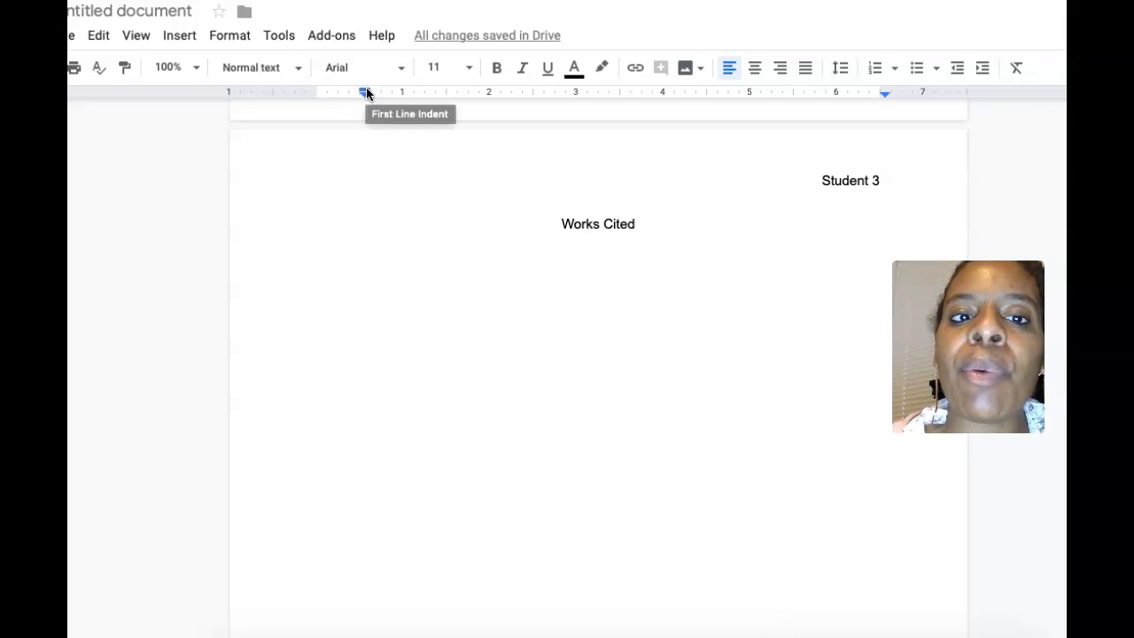
pyautogui.moveTo(366, 93); pyautogui.dragTo(320, 89)
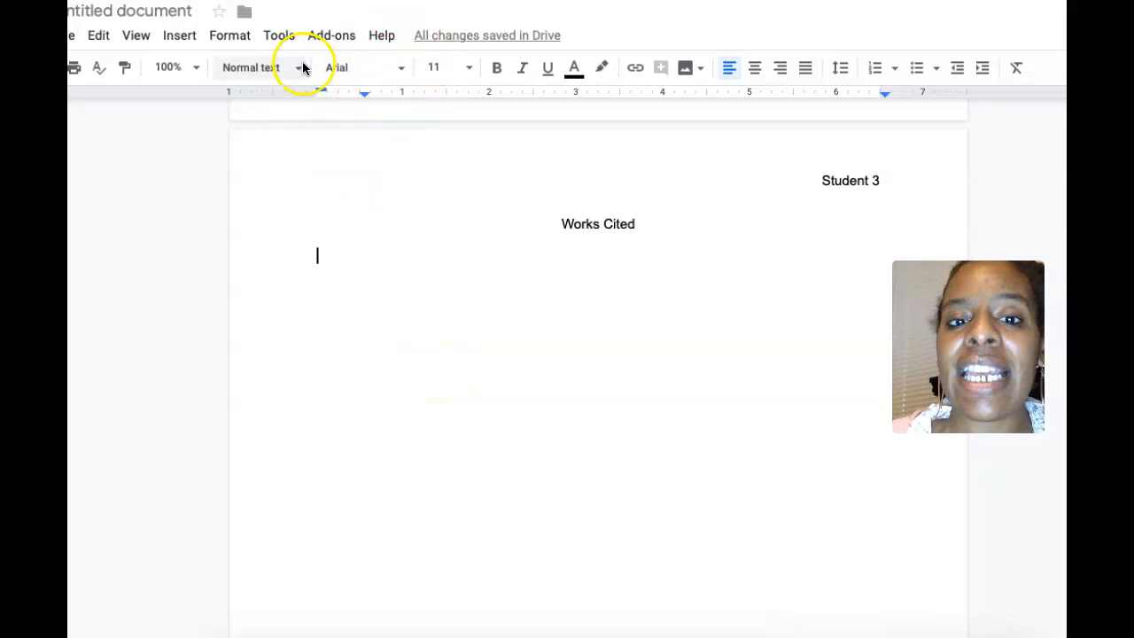
# Step: Start the personal interview citation below Works Cited by typing the interviewee's name
pyautogui.scroll(3, 503, 322)
pyautogui.scroll(2, 503, 322)
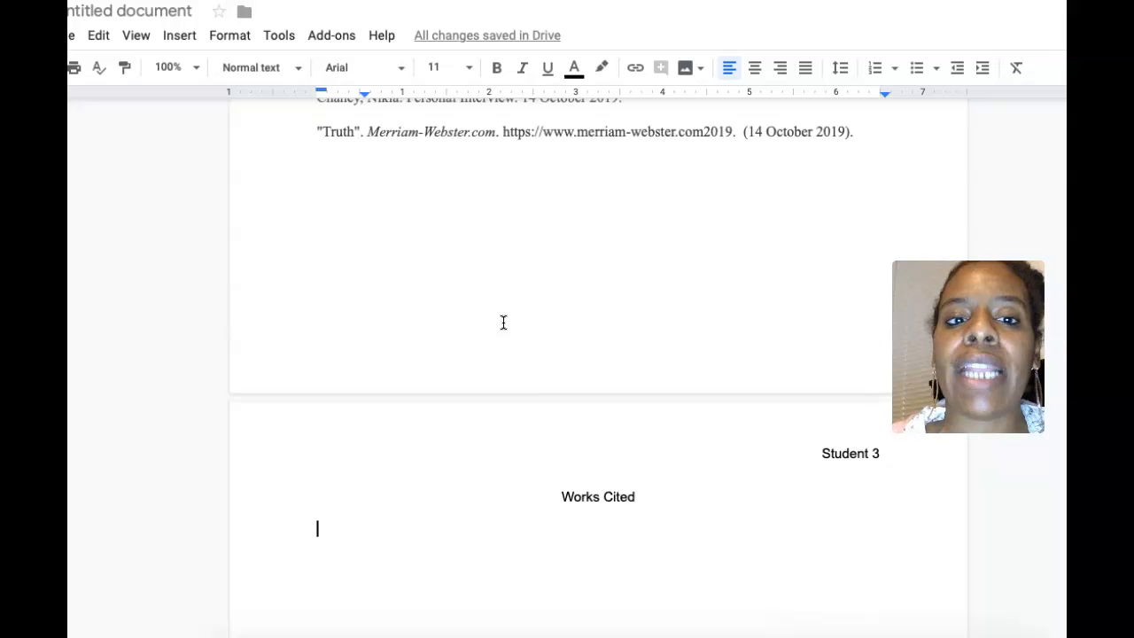
pyautogui.scroll(-4, 503, 321)
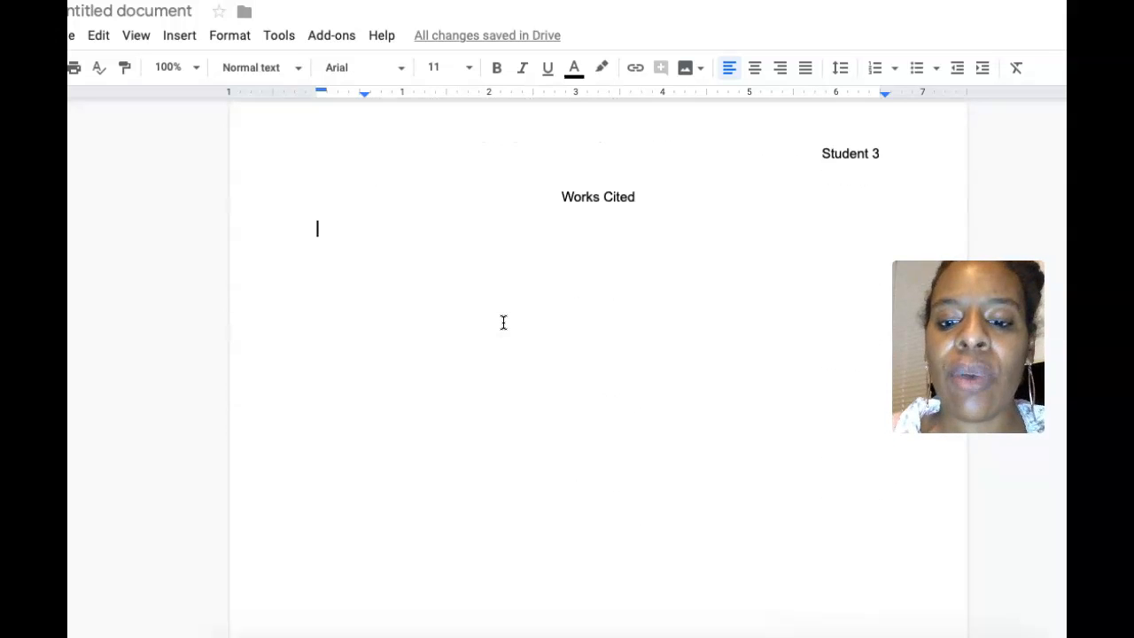
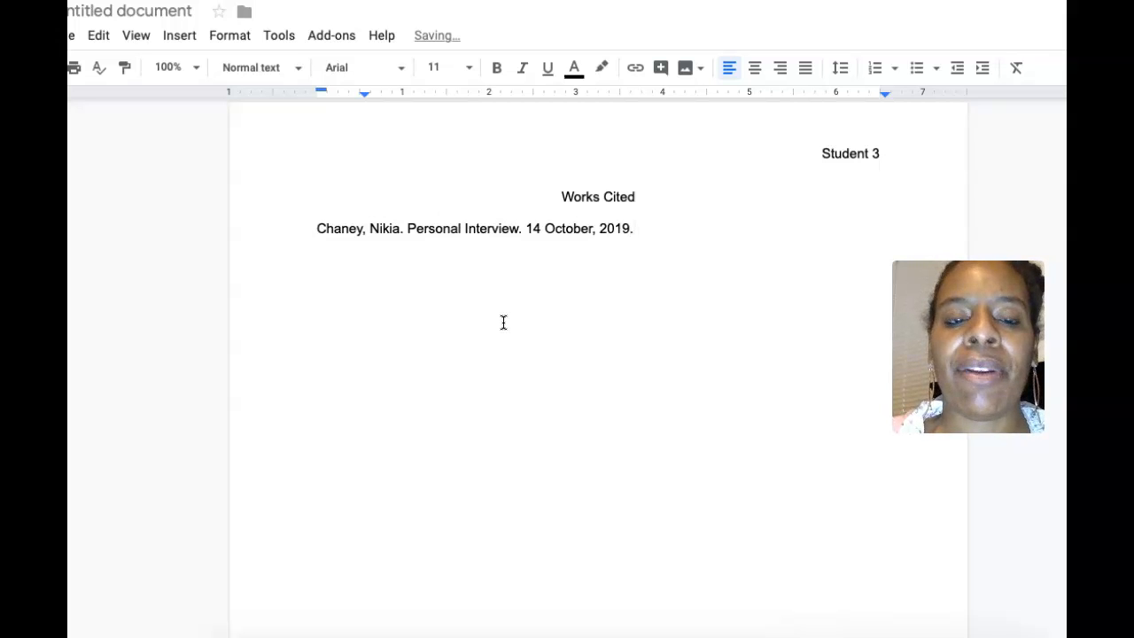
# Step: Select and copy the "Truth" Merriam-Webster.com citation from the previous page
pyautogui.click(522, 372)
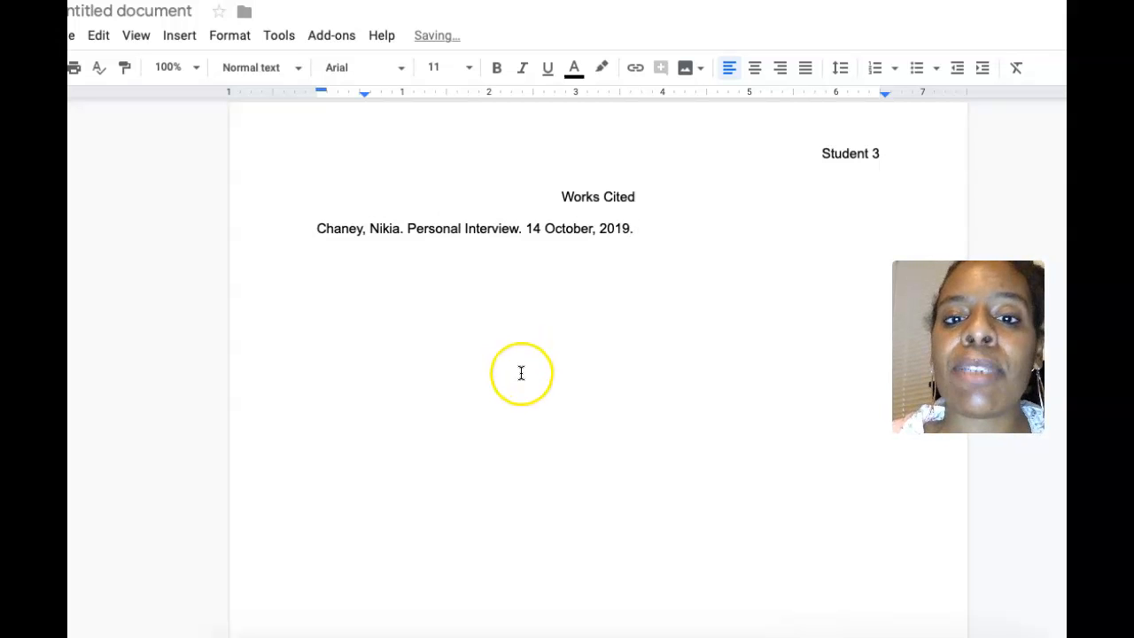
pyautogui.scroll(5, 521, 372)
pyautogui.scroll(1, 521, 373)
pyautogui.click(486, 346)
pyautogui.click(312, 221)
pyautogui.moveTo(313, 221); pyautogui.dragTo(870, 232)
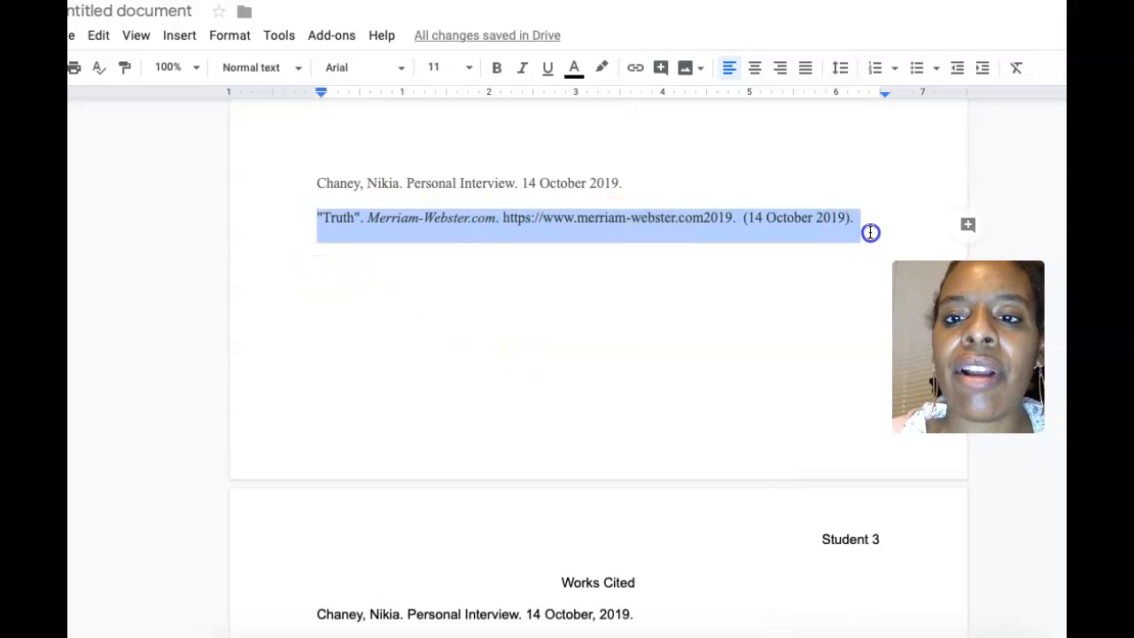
pyautogui.rightClick(807, 216)
pyautogui.click(858, 263)
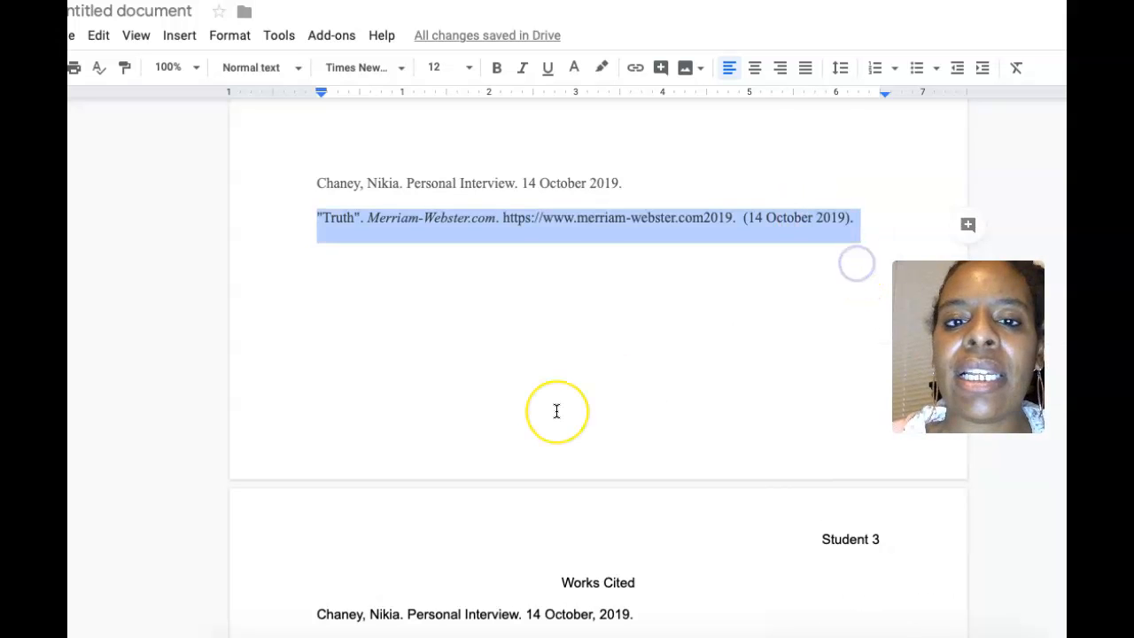
# Step: Paste the "Truth" citation on the line below the interview entry
pyautogui.scroll(-3, 557, 411)
pyautogui.click(537, 375)
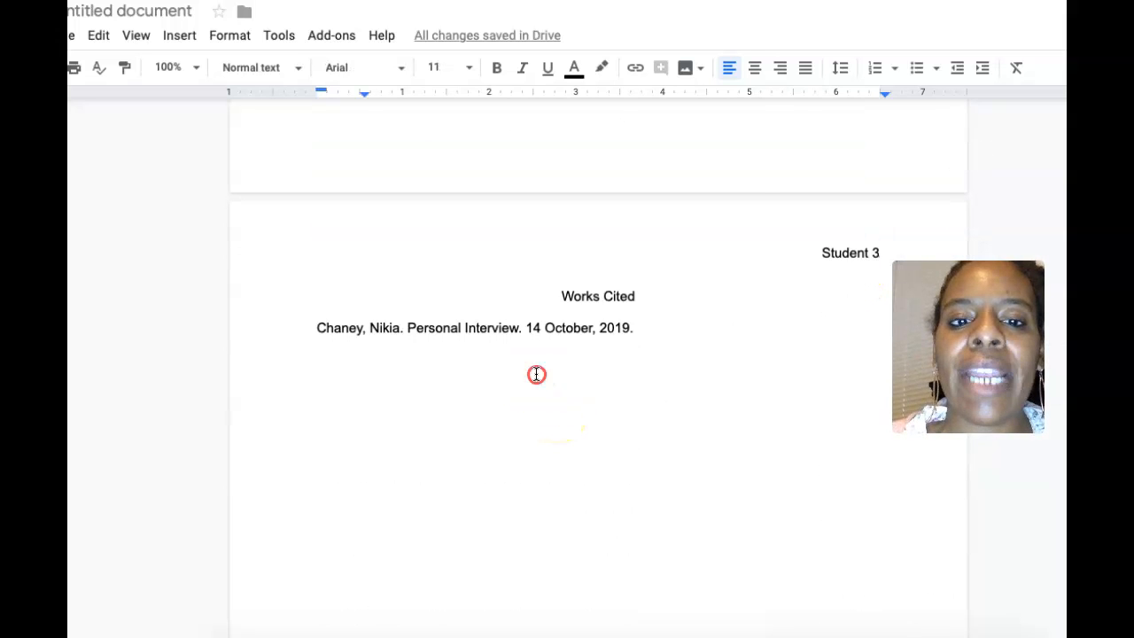
pyautogui.rightClick(537, 374)
pyautogui.click(459, 369)
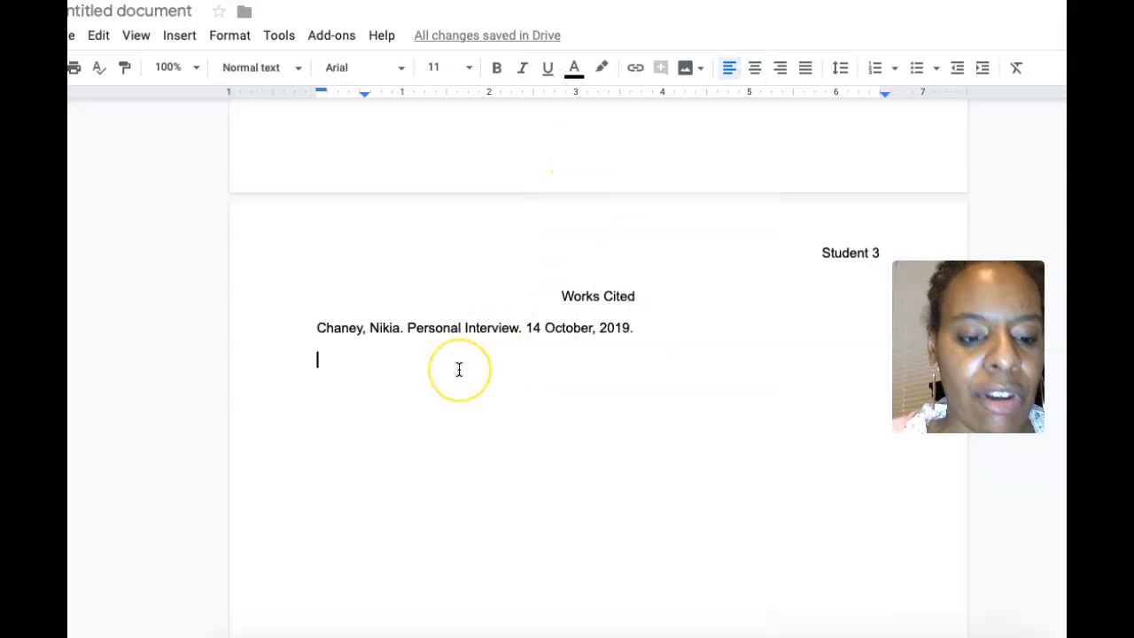
pyautogui.hotkey('ctrl', 'v')
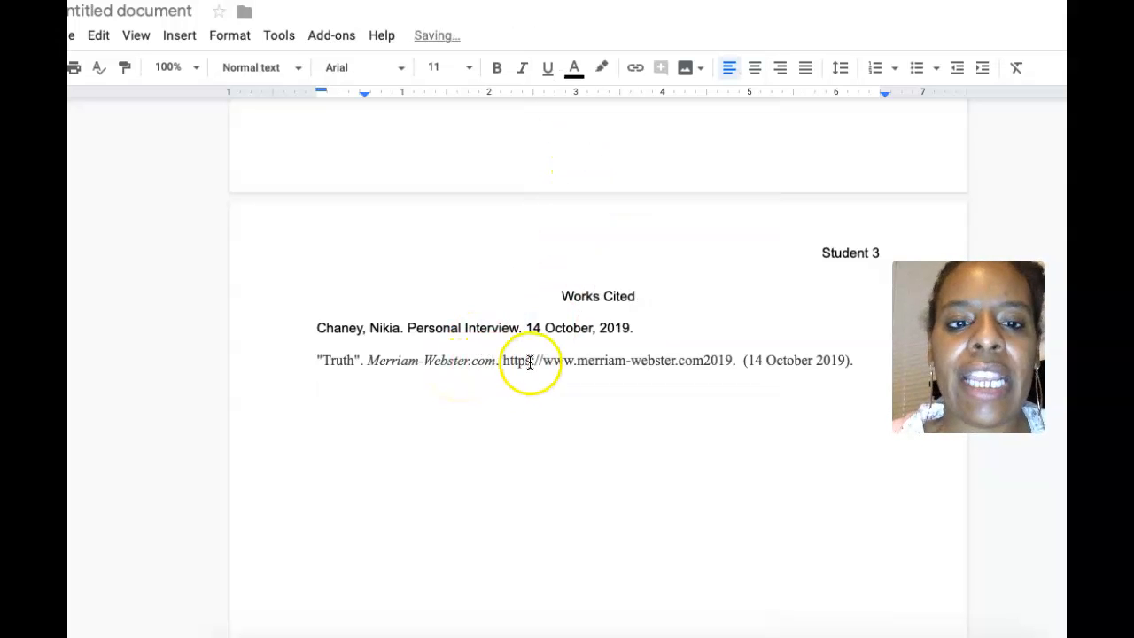
# Step: Move the citation's access date onto its own line, indented half an inch
pyautogui.click(740, 360)
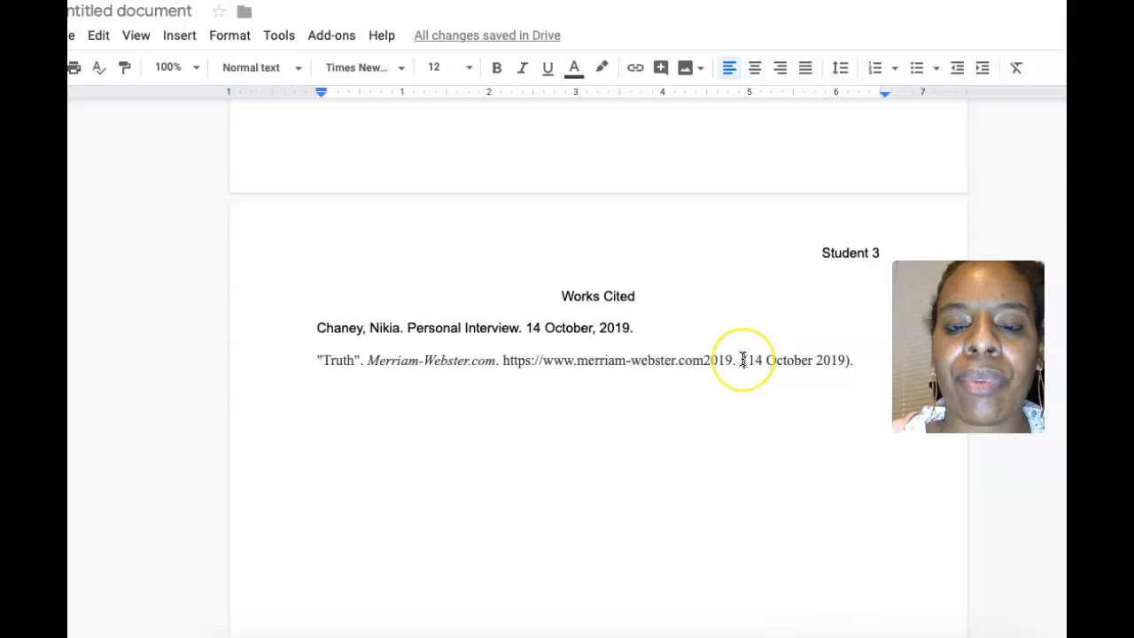
pyautogui.press('Return')
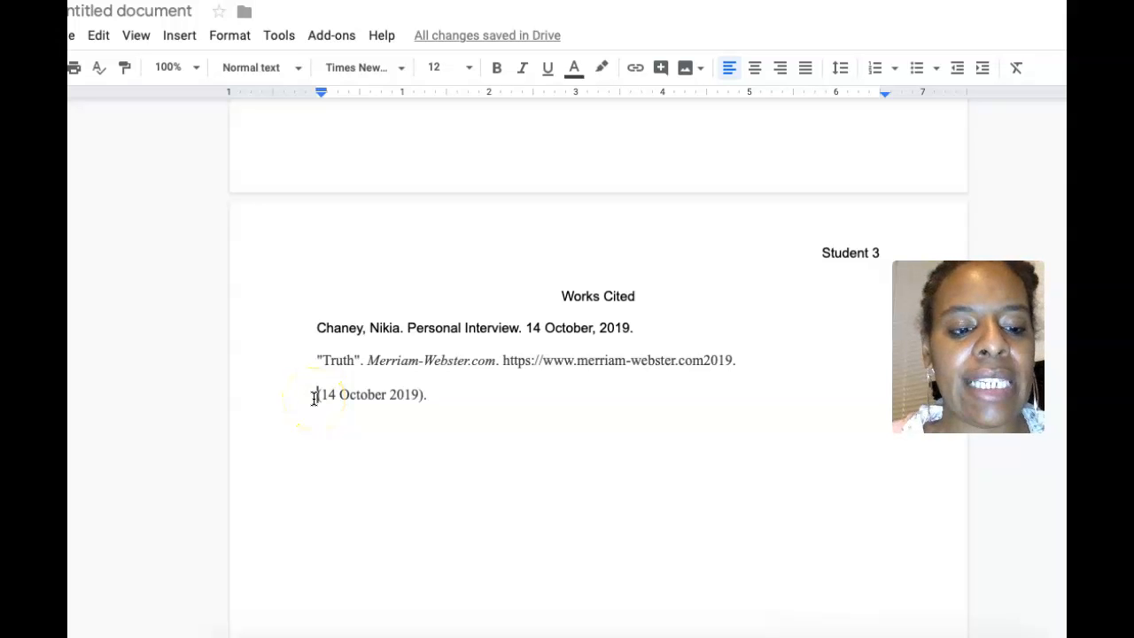
pyautogui.press('Tab')
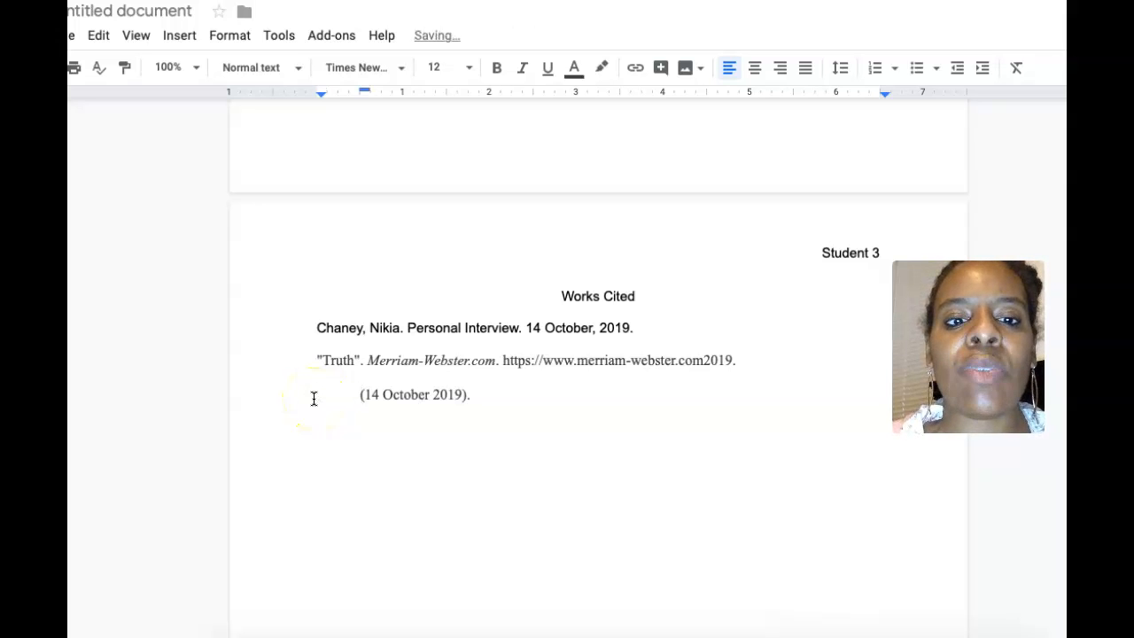
pyautogui.click(509, 388)
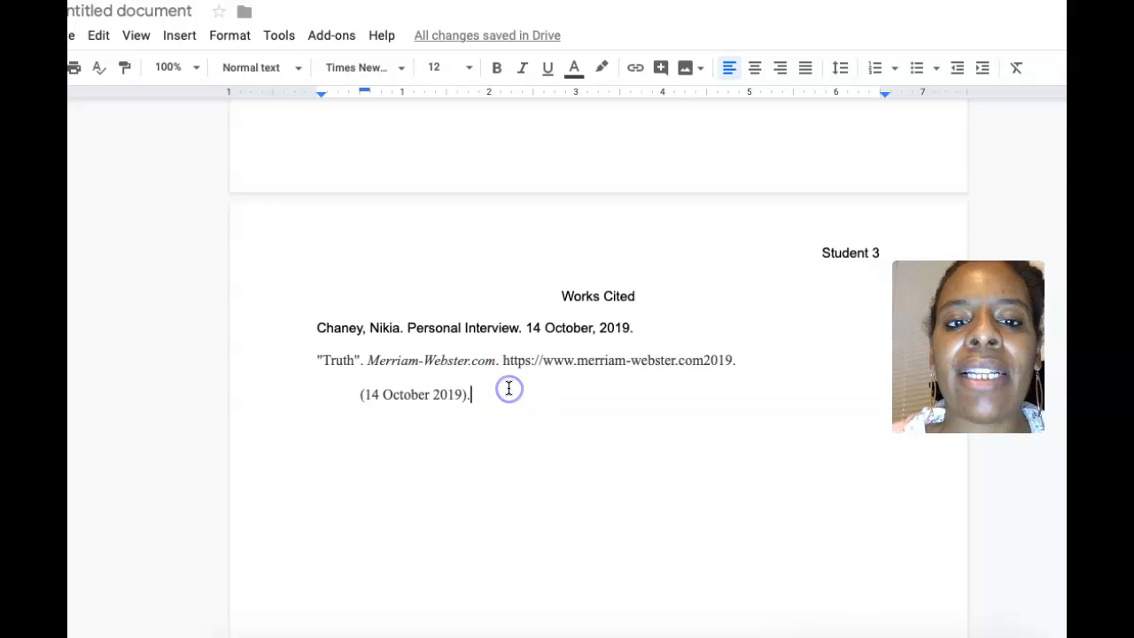